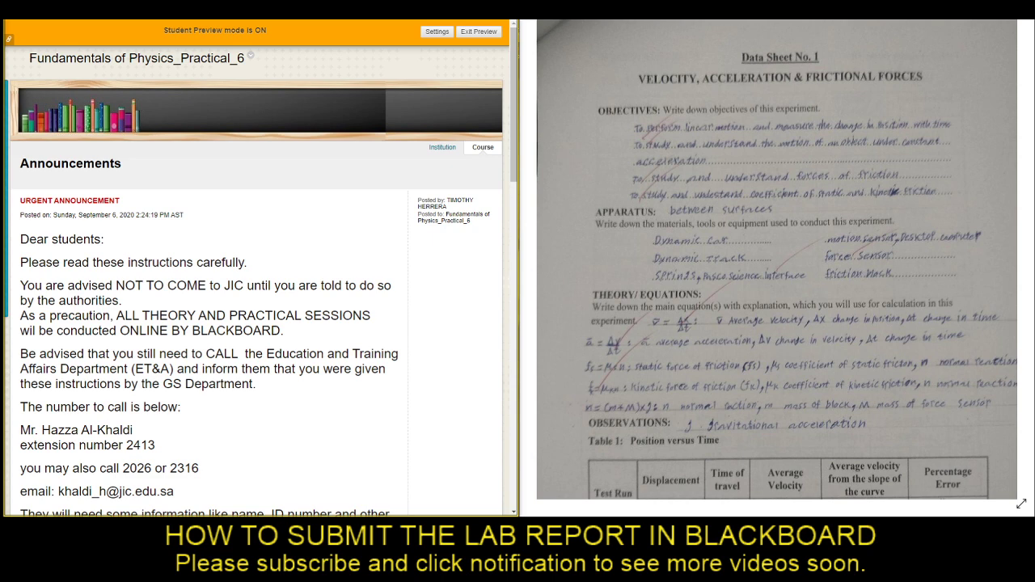
- Go to the course's Assessments page showing the Datasheet No. 1 – Velocity and Acceleration form
scroll(211, 264, down, 10)
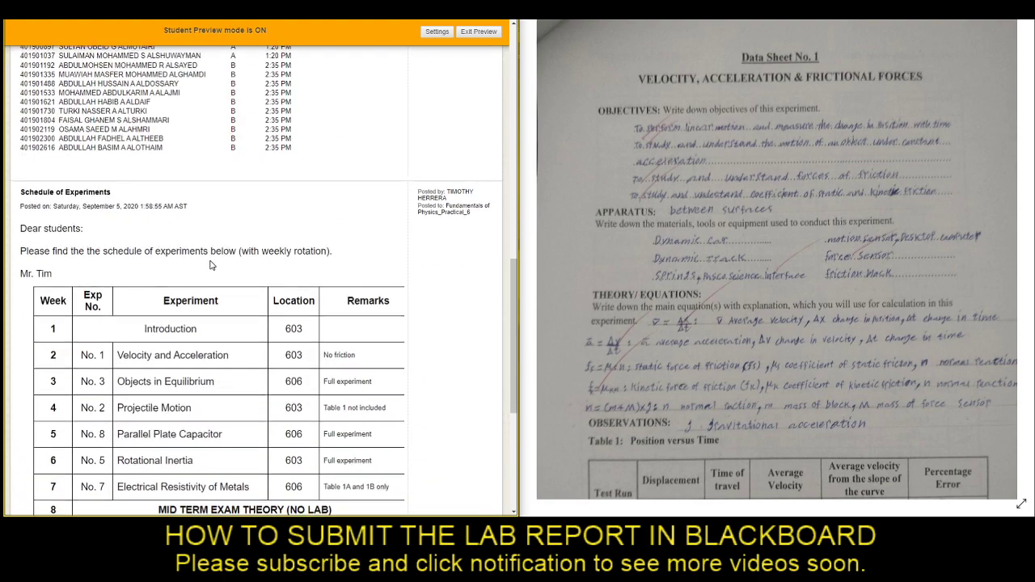
scroll(210, 265, down, 3)
scroll(324, 259, down, 1)
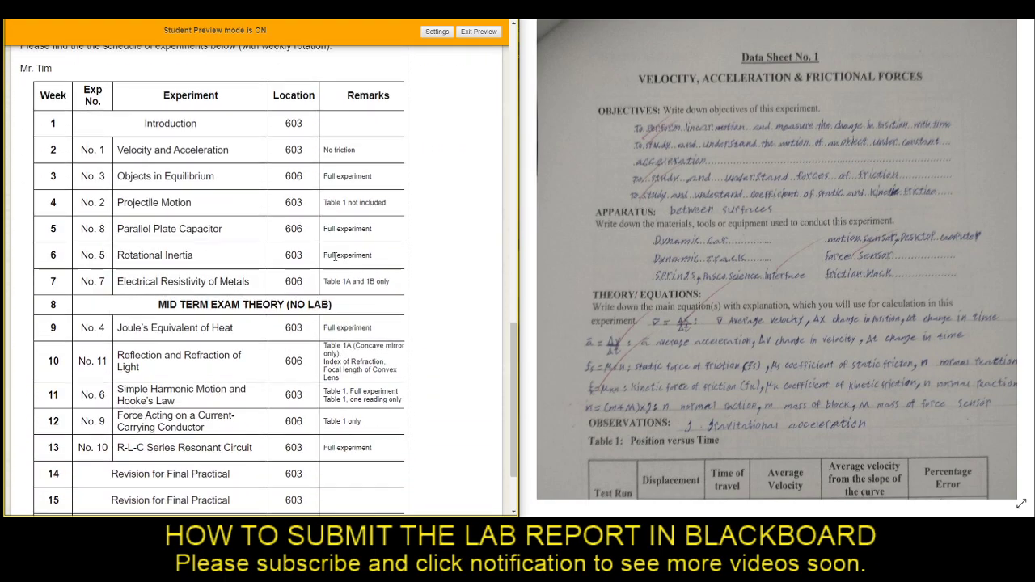
scroll(335, 257, down, 1)
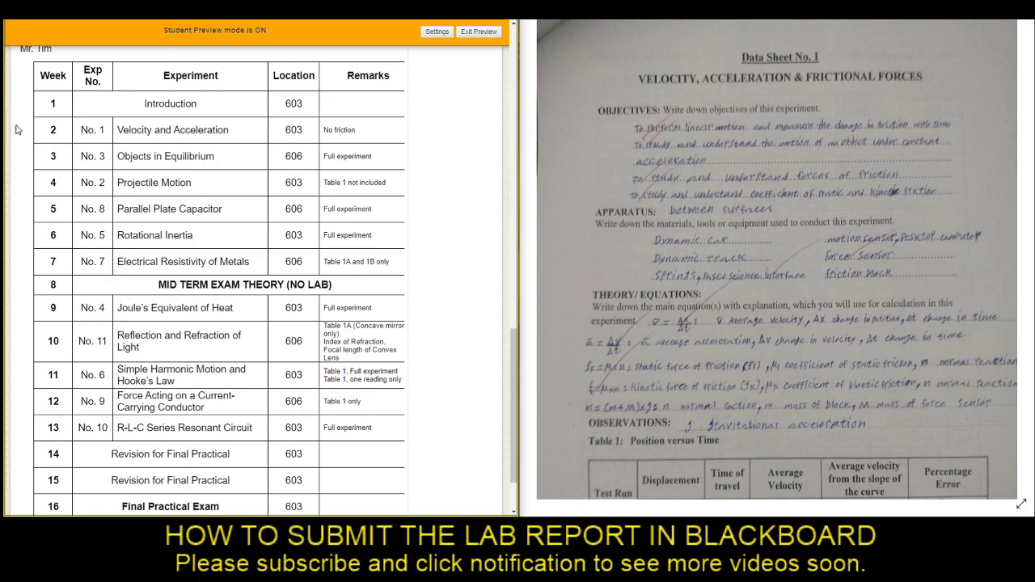
scroll(24, 135, up, 15)
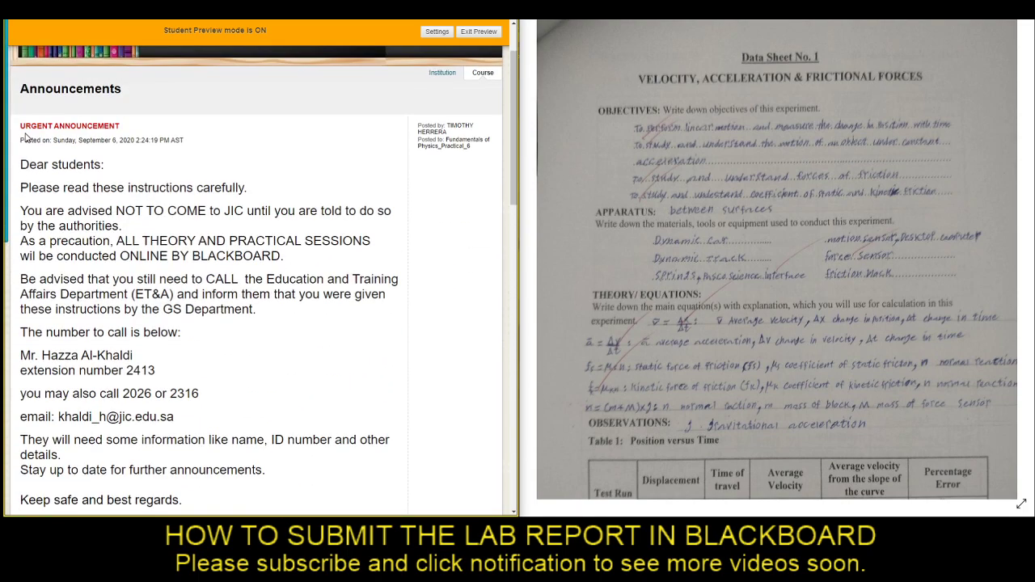
scroll(7, 152, up, 2)
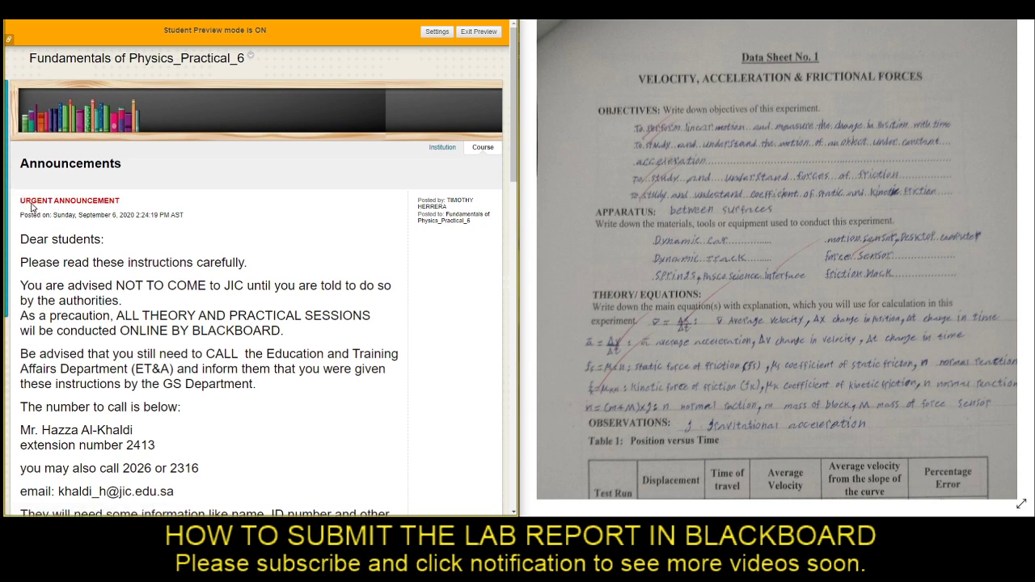
click(14, 198)
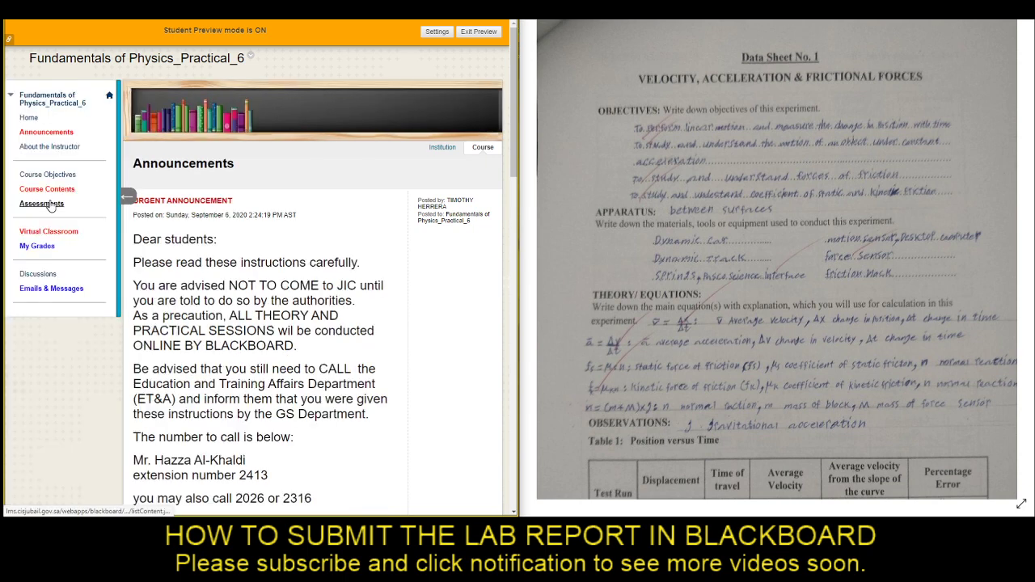
click(54, 207)
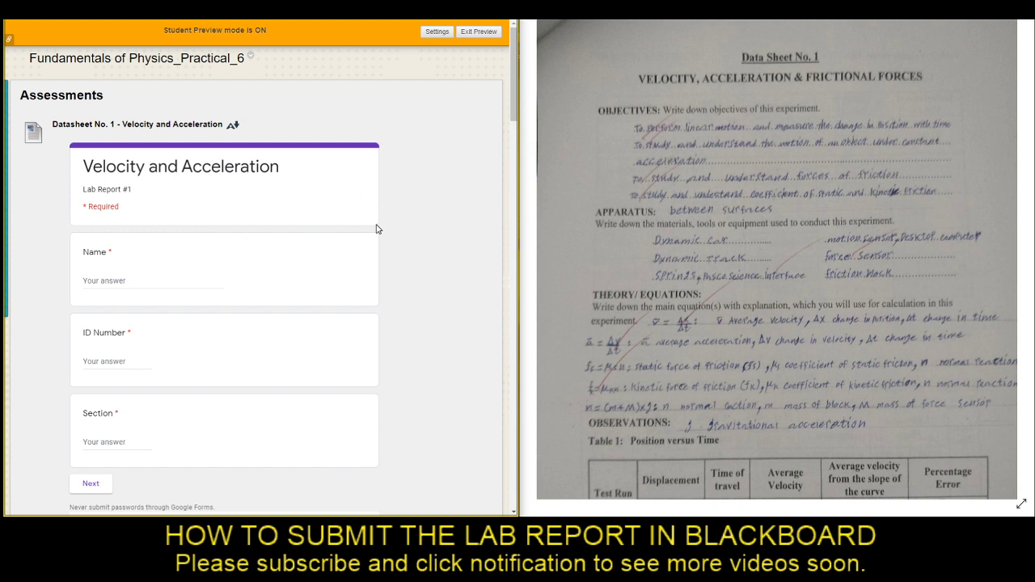
scroll(393, 209, down, 3)
- Enter the student's name, ID number and section 1, then go to the next form page
click(189, 127)
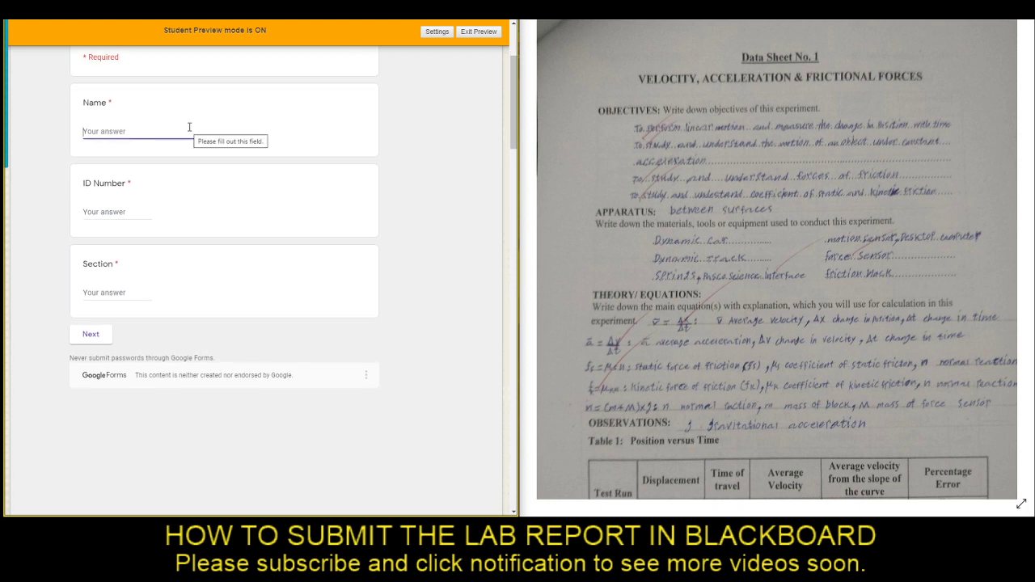
text(Tim)
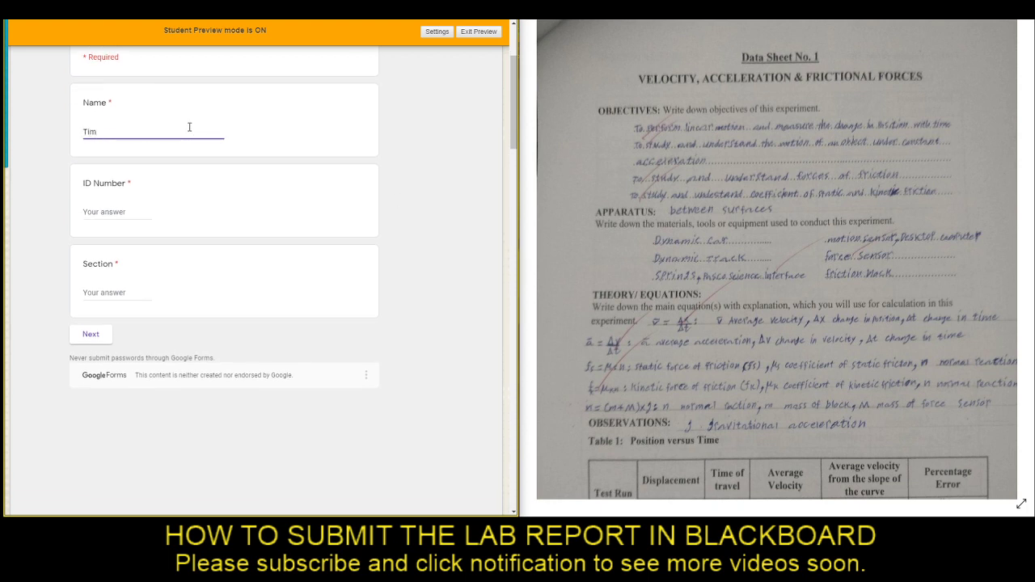
click(132, 213)
text(123456)
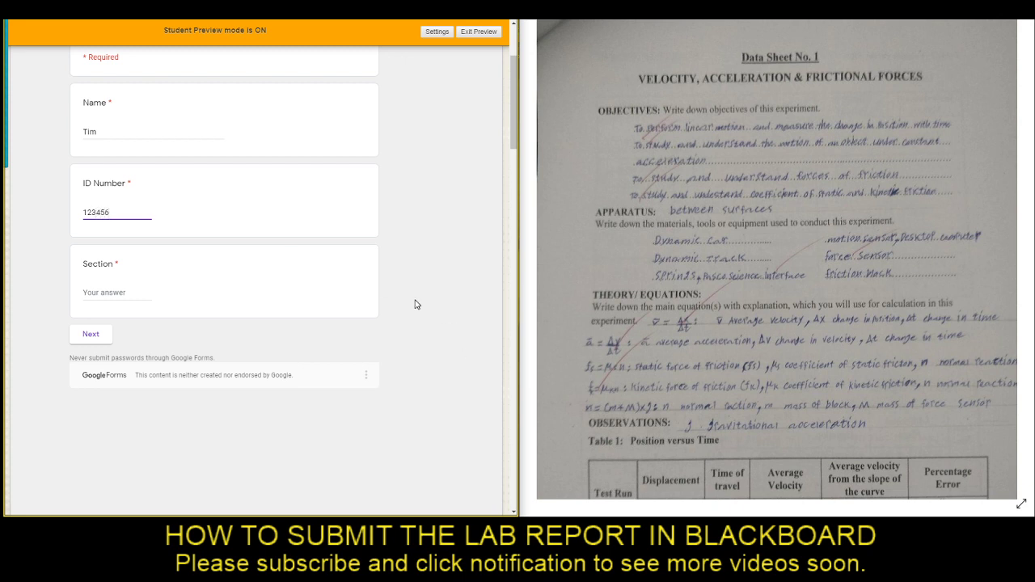
click(116, 292)
text(1)
click(92, 335)
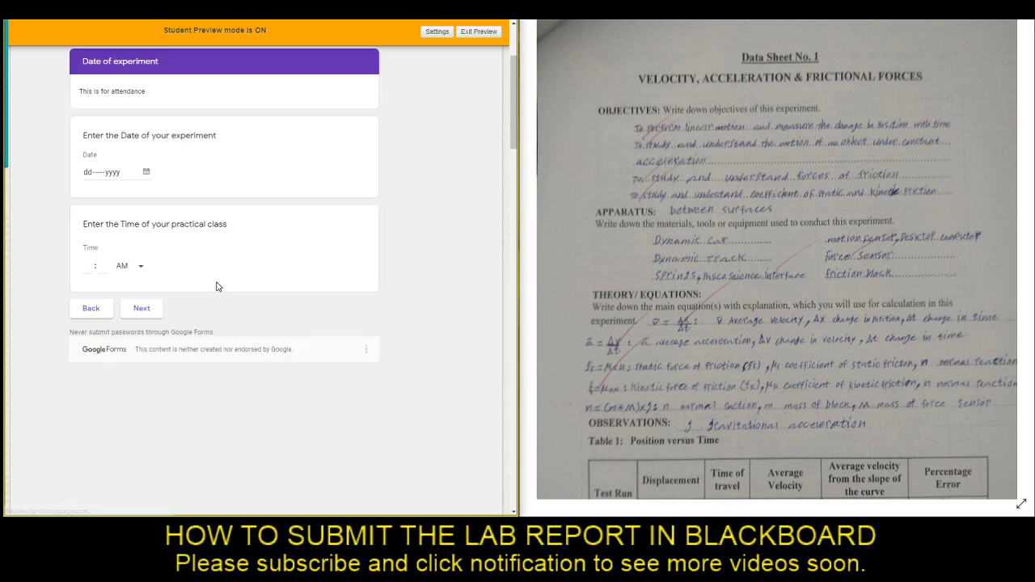
- Set the experiment date to 07-Sep-2020 and class time to 10:00 AM, then continue
click(147, 173)
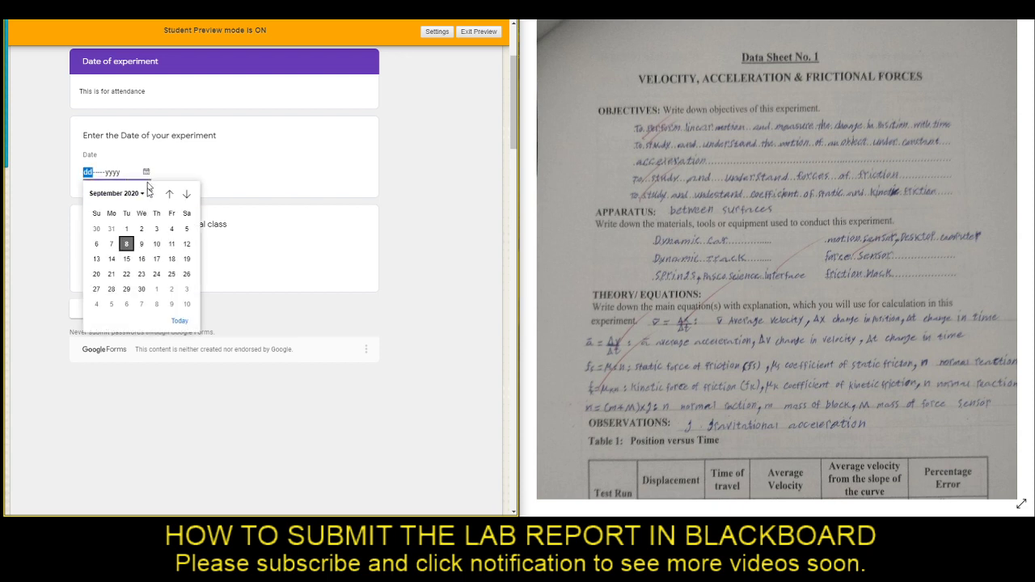
click(113, 244)
click(84, 268)
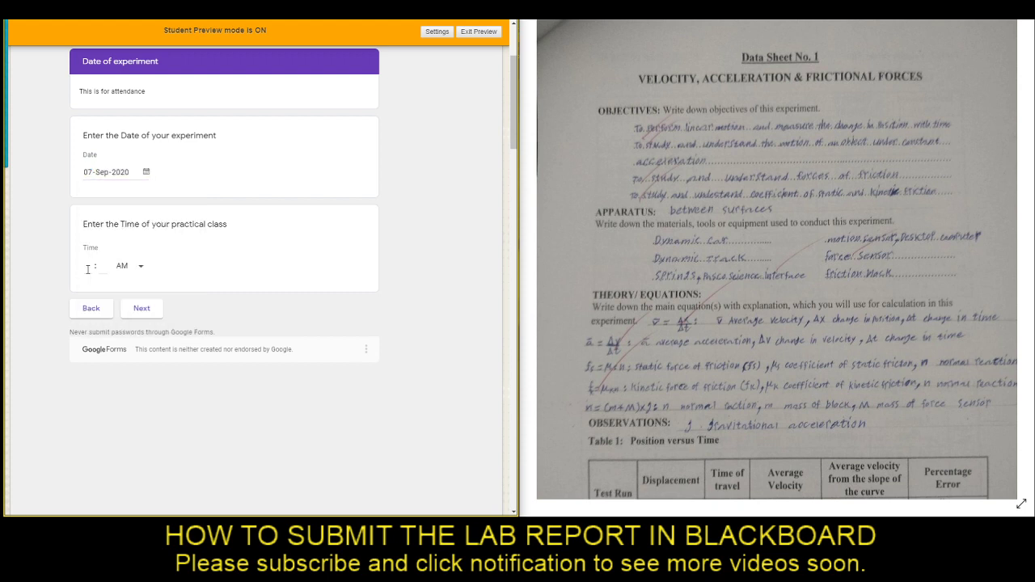
text(10)
key(Tab)
text(00)
click(139, 315)
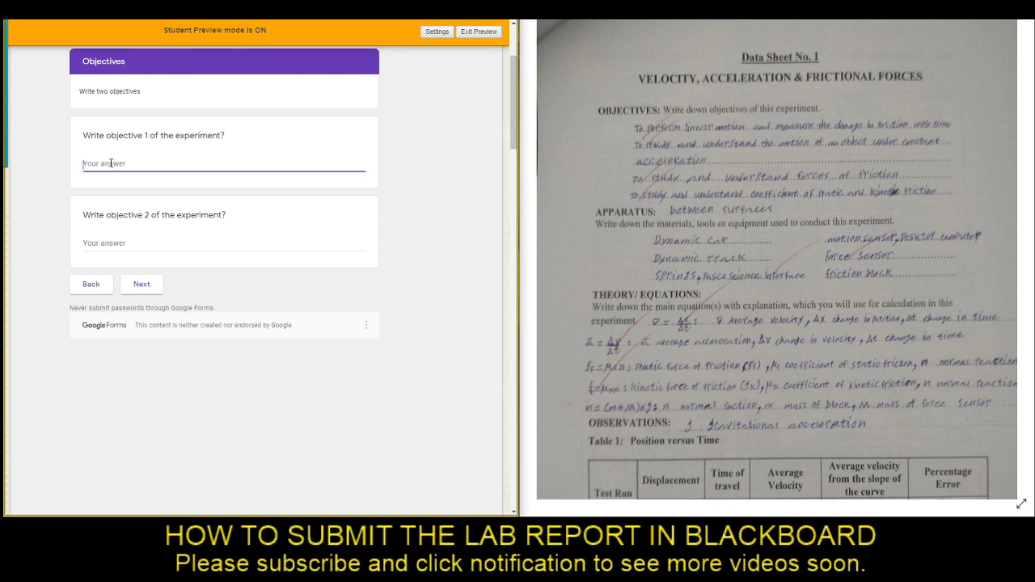
- Answer objectives 'To perform linear motion and measure velocity' and 'To study constant acceleration', then continue
click(116, 242)
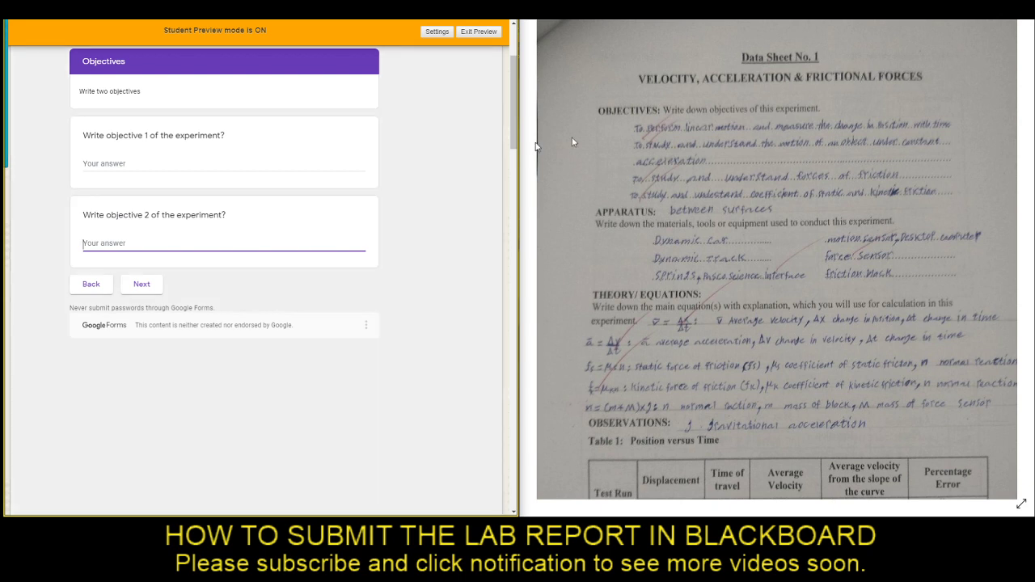
click(141, 161)
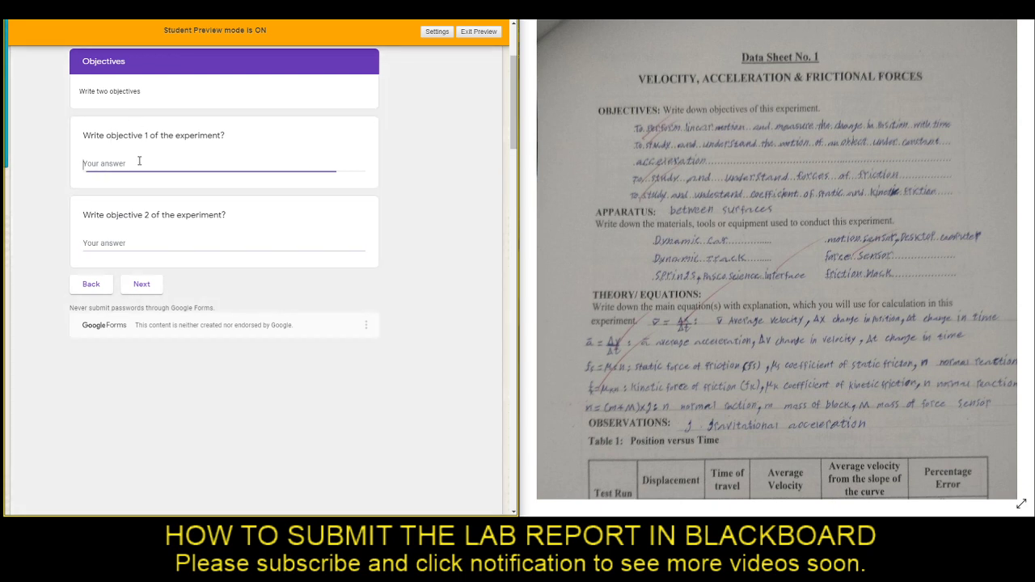
text(To)
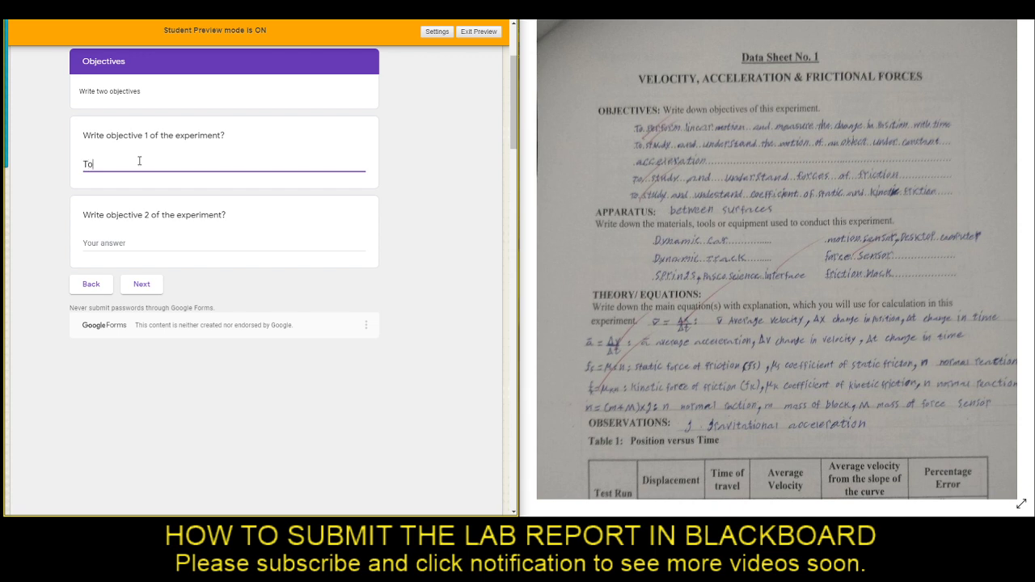
text( perform linear motion and measure)
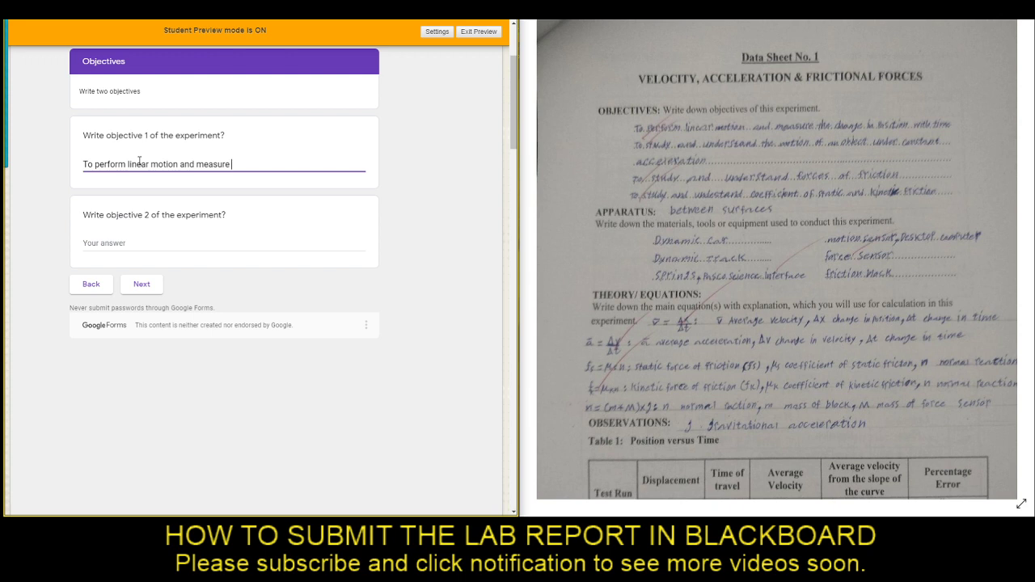
text( velocity)
click(182, 245)
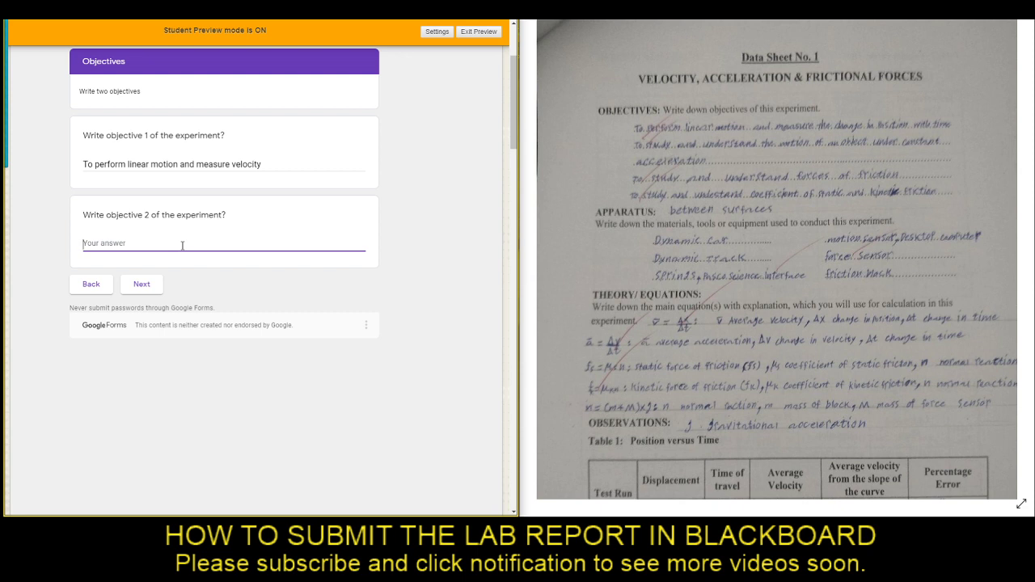
text(To study a)
text(cceleration)
key(ctrl+Left)
text(constant)
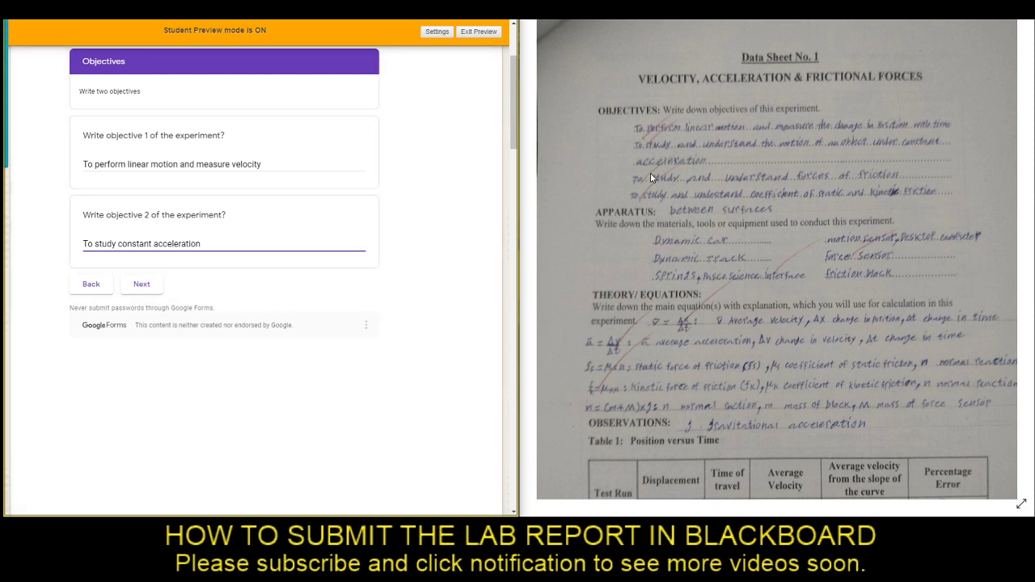
click(142, 286)
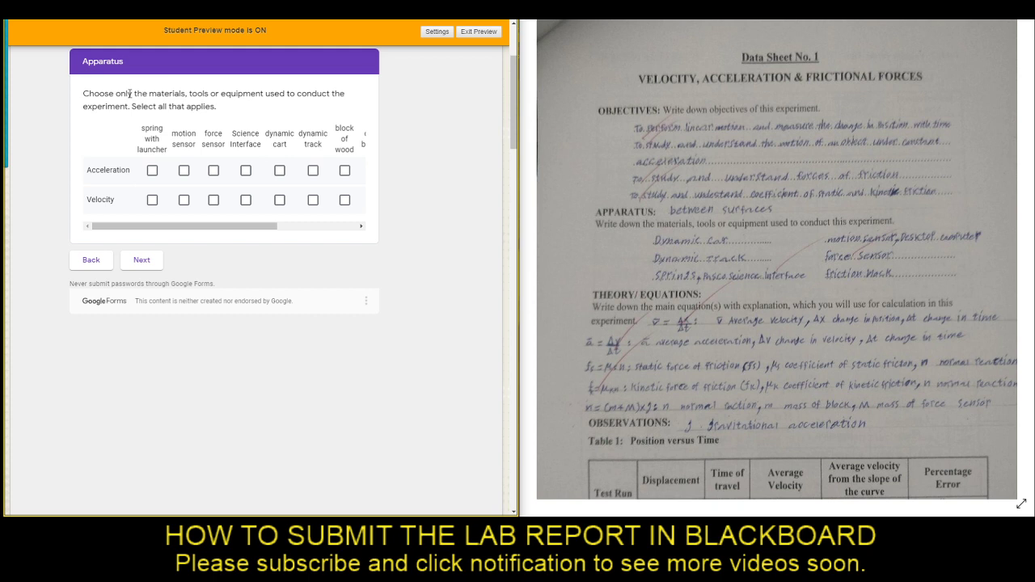
- Read the apparatus question and check the handwritten data sheet for the equipment used
drag(149, 94, 287, 94)
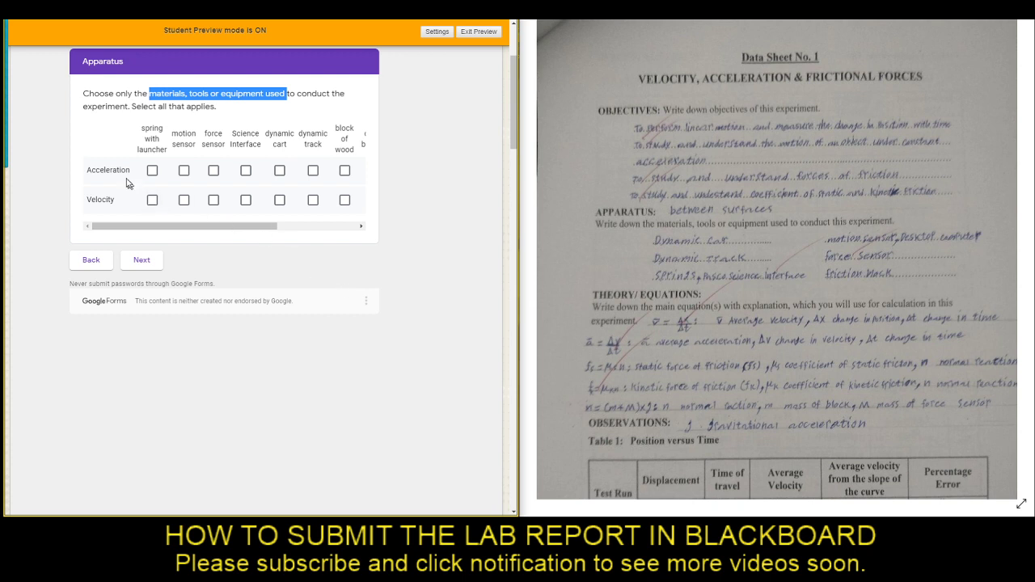
drag(182, 230, 174, 227)
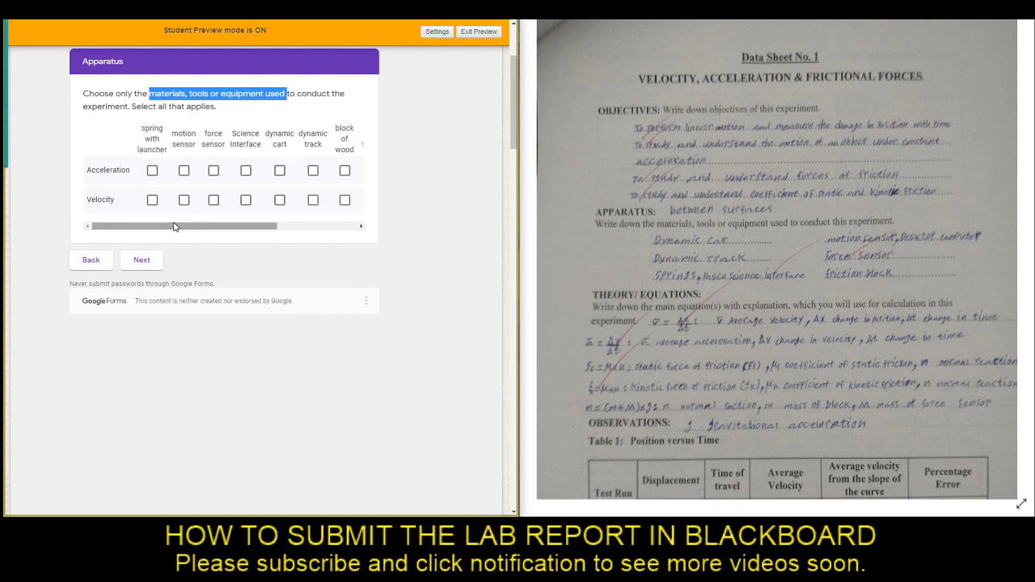
click(821, 290)
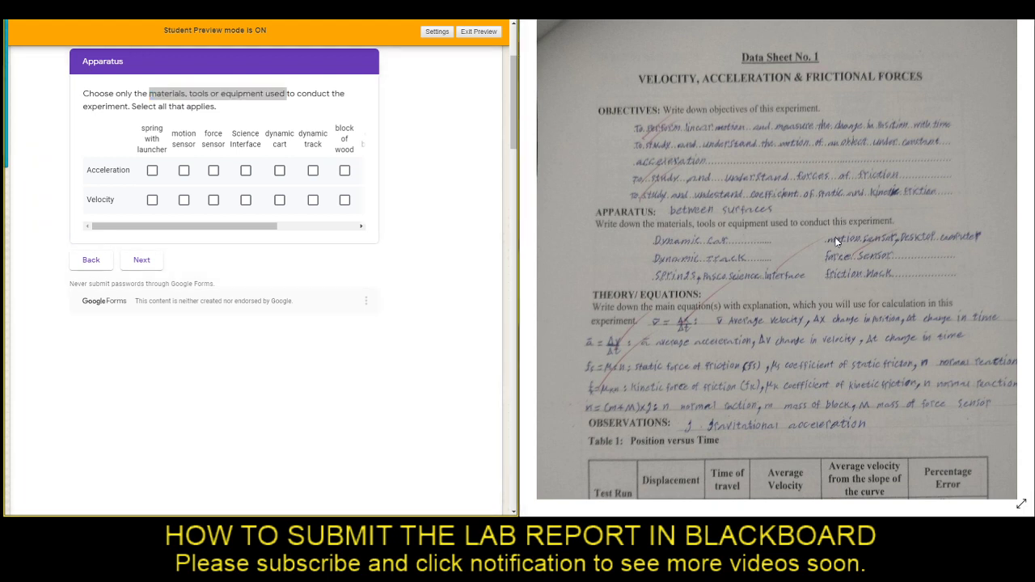
scroll(856, 277, down, 3)
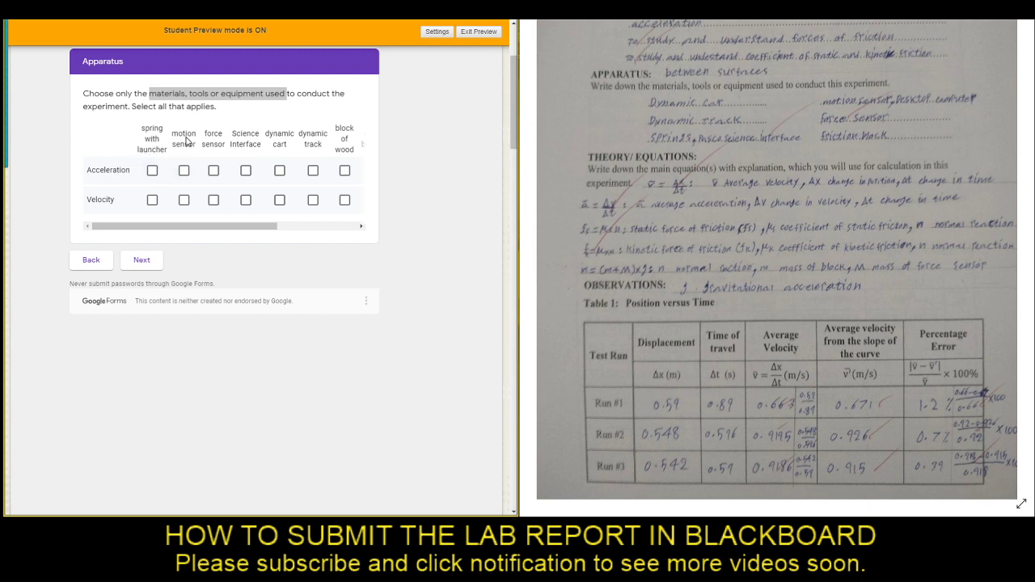
- Tick motion sensor and Science Interface for Acceleration, spring launcher and Science Interface for Velocity
click(185, 173)
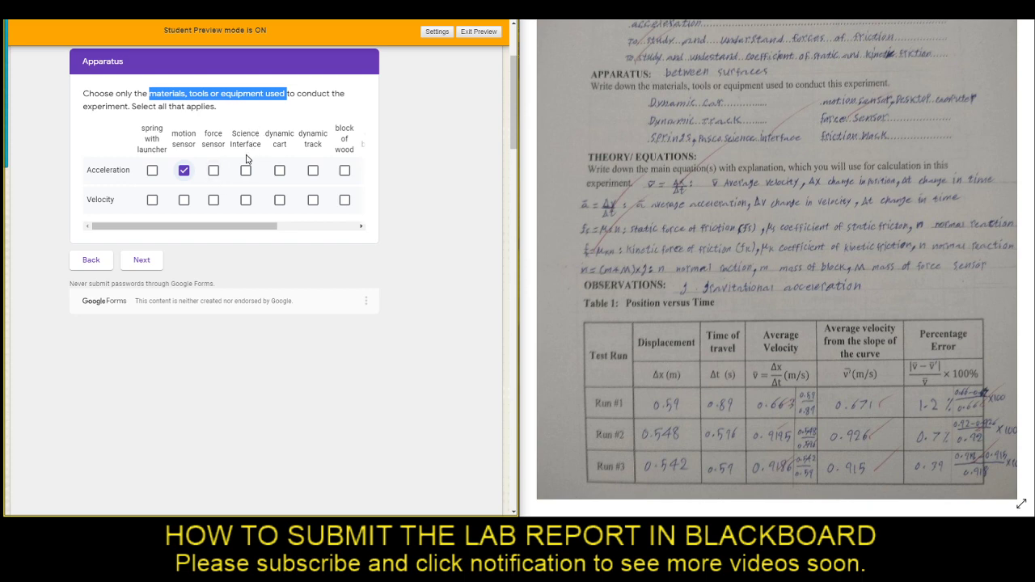
click(245, 173)
click(157, 201)
click(243, 198)
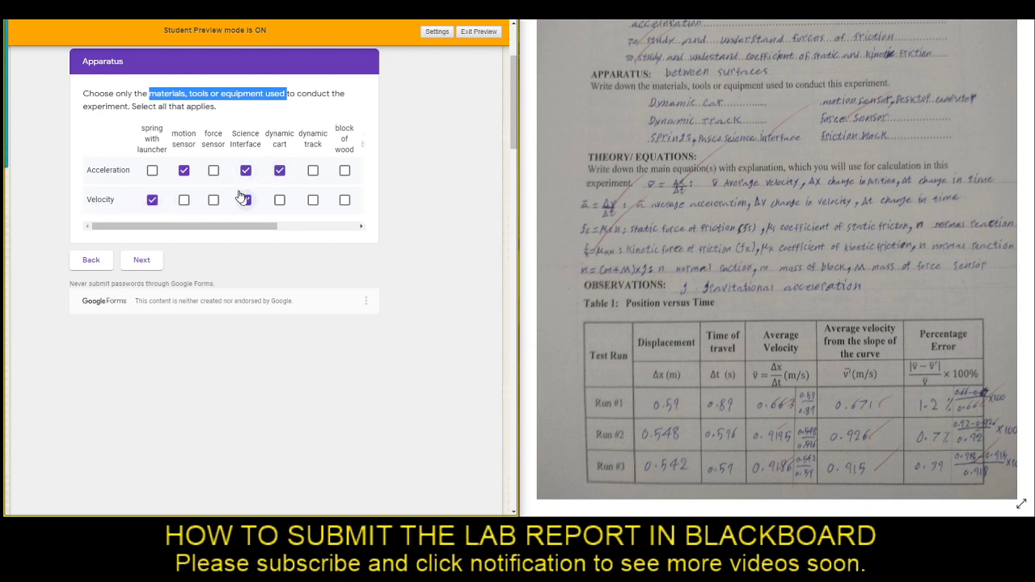
- Tick dynamic track and computer for both Acceleration and Velocity in the later grid columns
drag(263, 226, 331, 227)
click(202, 173)
click(201, 200)
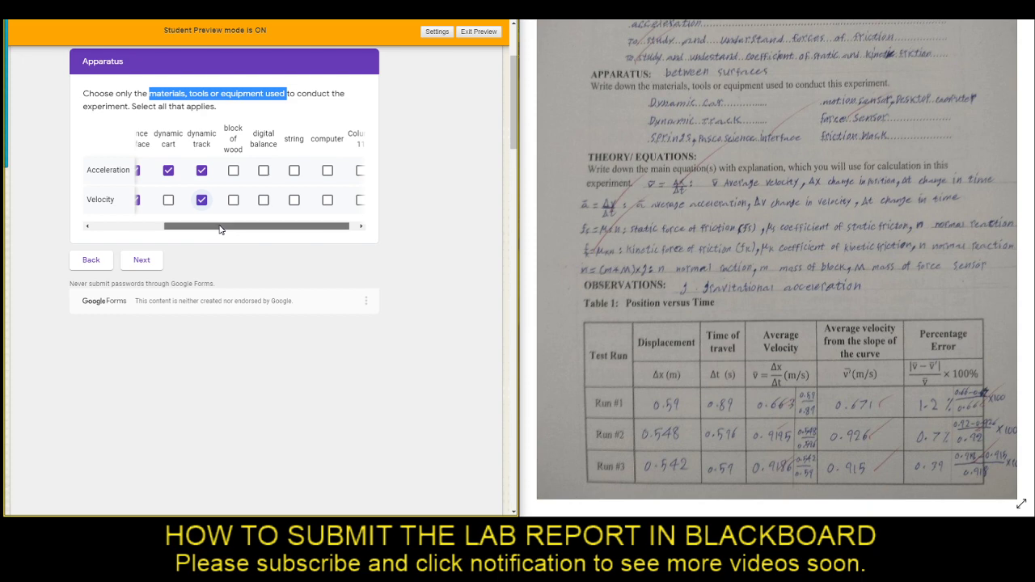
drag(221, 229, 244, 226)
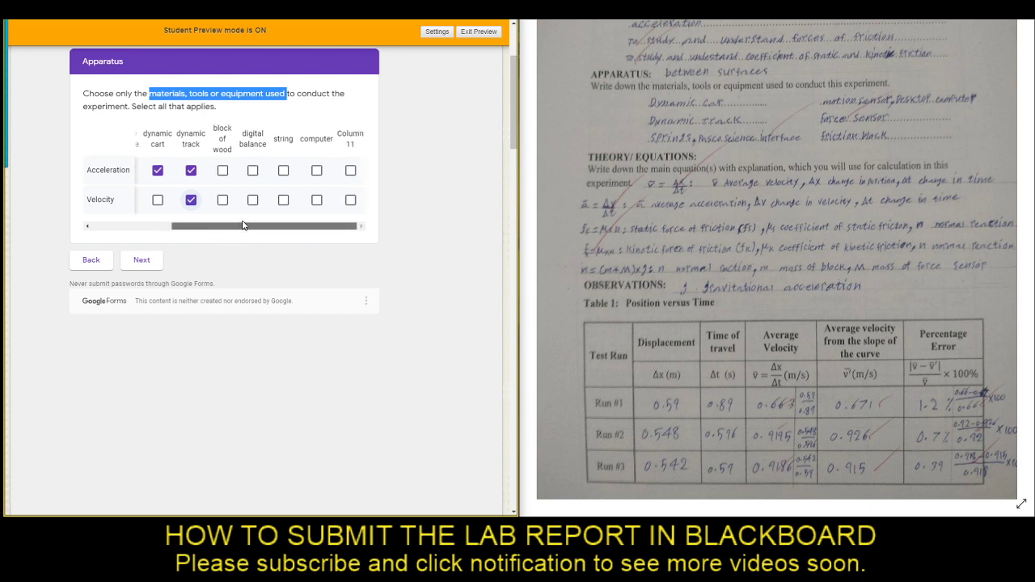
click(317, 171)
click(316, 200)
drag(318, 230, 199, 233)
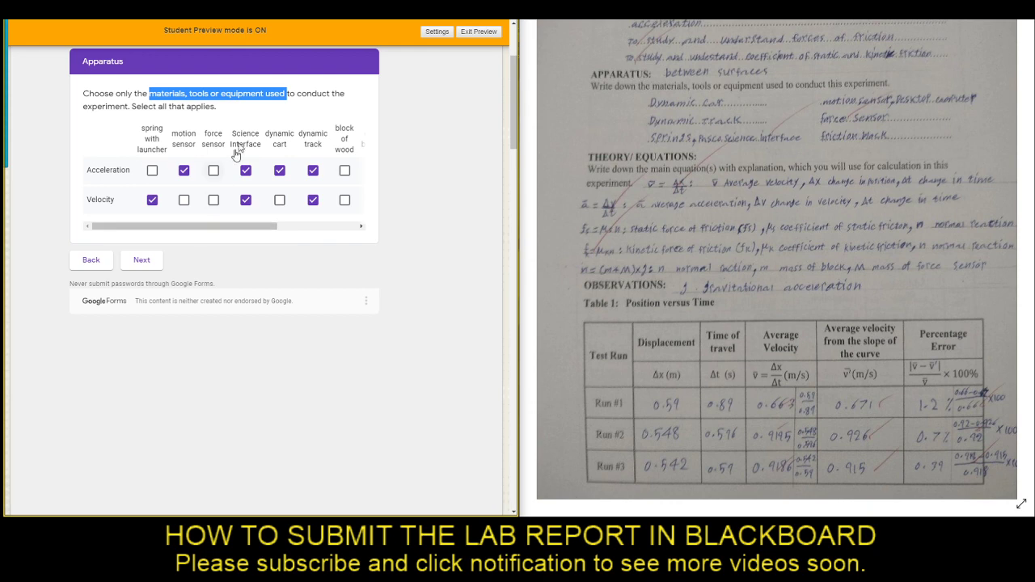